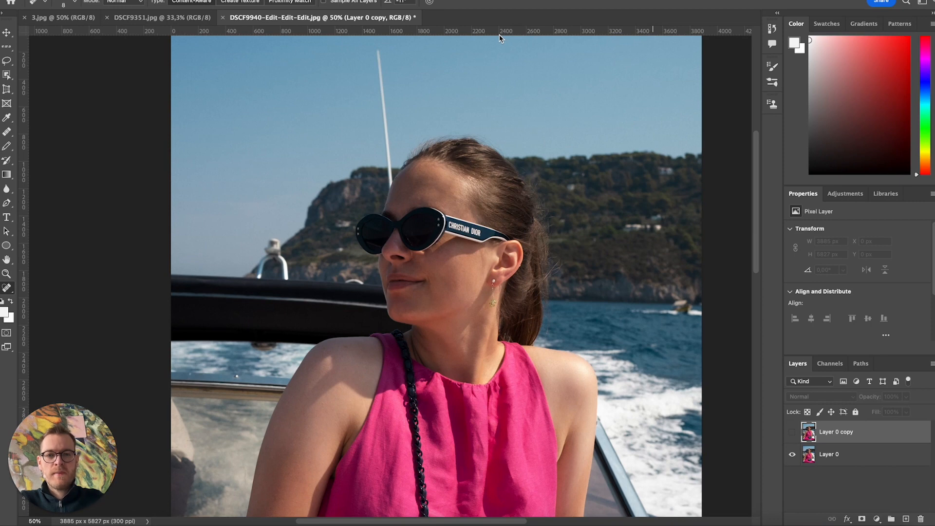
# Step: Toggle the visibility of Layer 0 copy on and off to compare the retouched photo with the original
pyautogui.scroll(1, 503, 86)
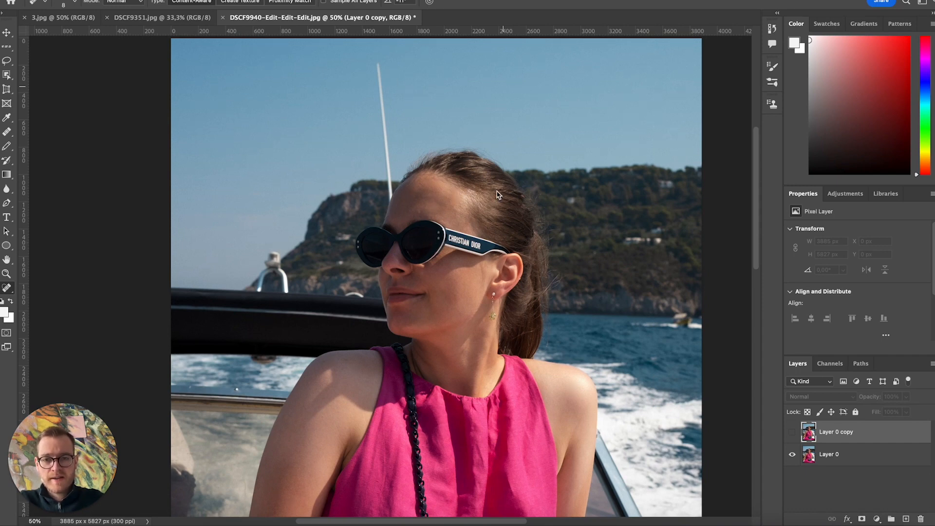
pyautogui.hscroll(-2, 546, 185)
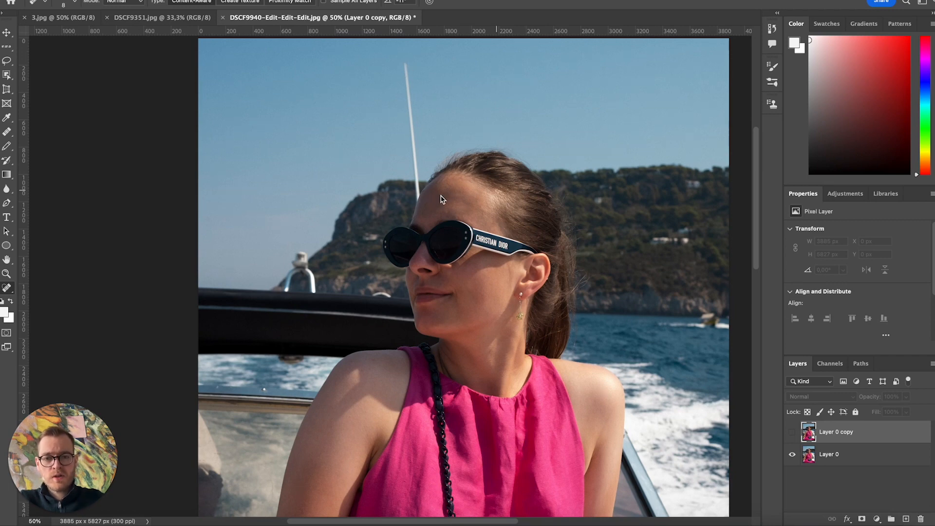
pyautogui.click(792, 433)
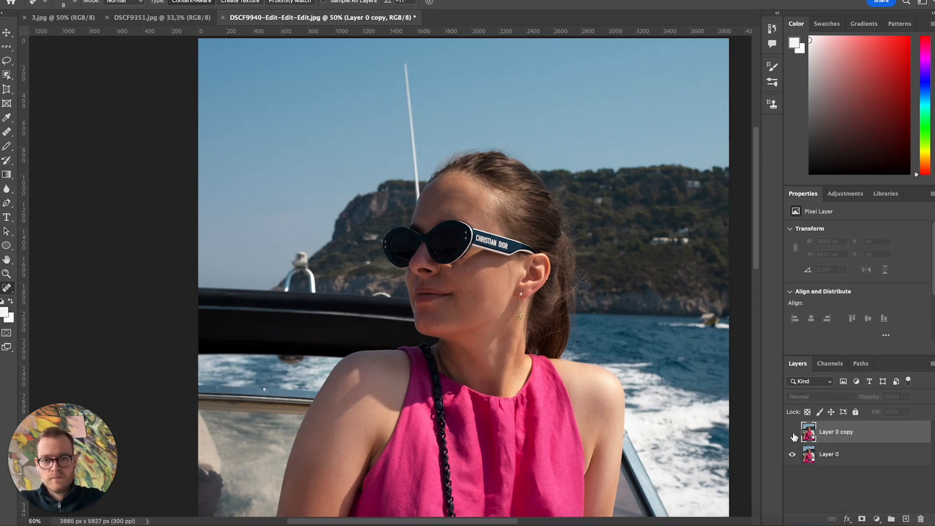
pyautogui.click(792, 433)
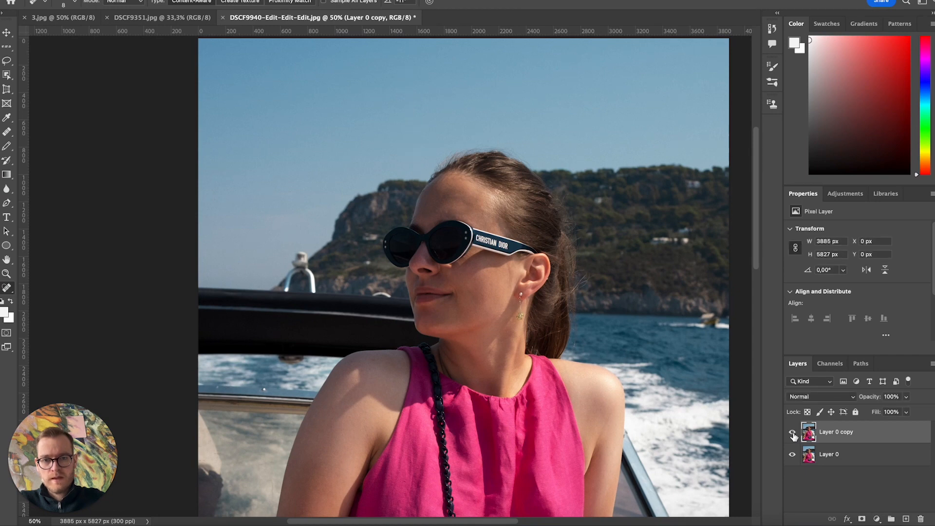
pyautogui.click(793, 433)
pyautogui.click(792, 434)
pyautogui.click(793, 433)
# Step: Duplicate Layer 0 to work on a separate copy
pyautogui.click(847, 458)
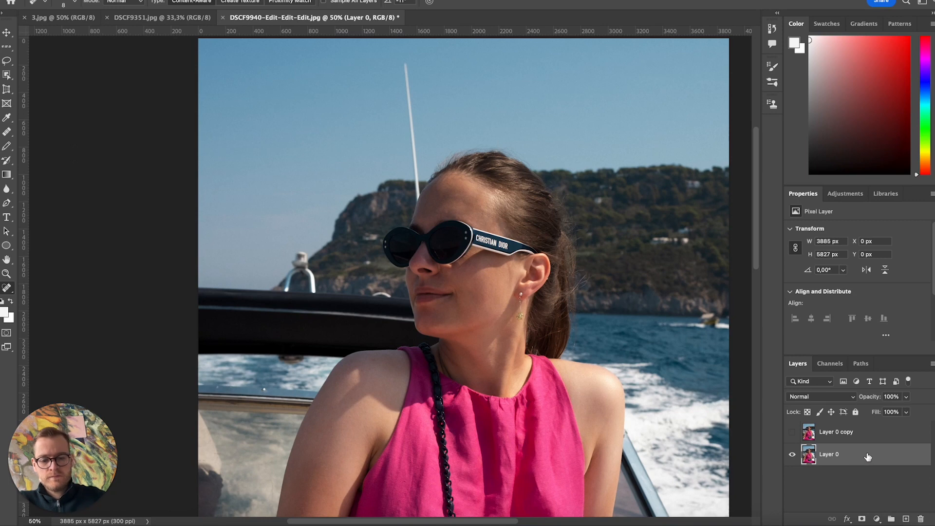
pyautogui.hotkey('ctrl', 'j')
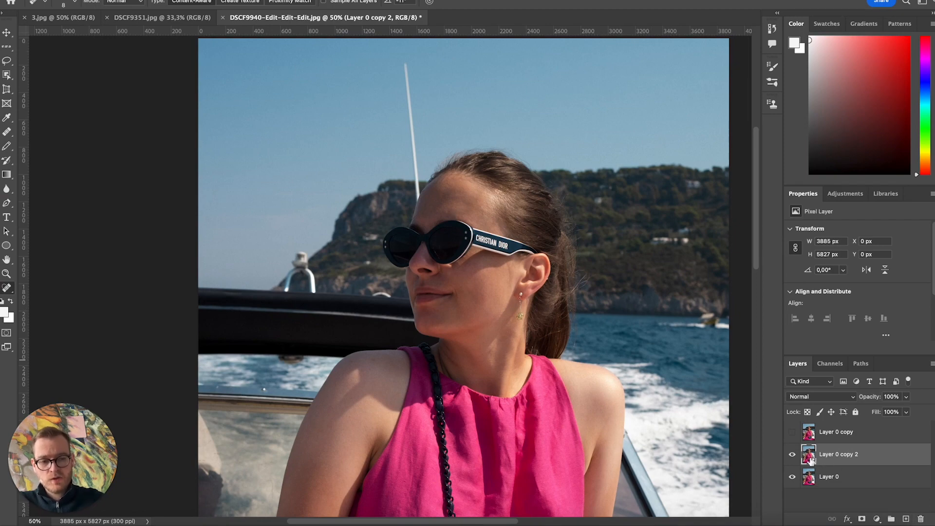
# Step: Paint out the white pole against the sky with the Spot Healing Brush at 70 px
pyautogui.press('super+plus')
pyautogui.press('super+plus')
pyautogui.press('super+plus')
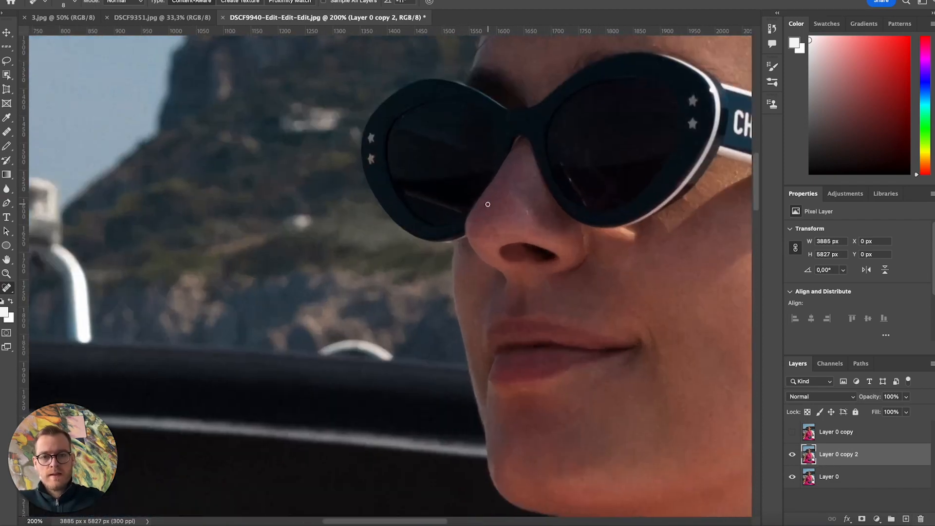
pyautogui.scroll(8, 488, 204)
pyautogui.scroll(10, 488, 205)
pyautogui.hscroll(2, 489, 204)
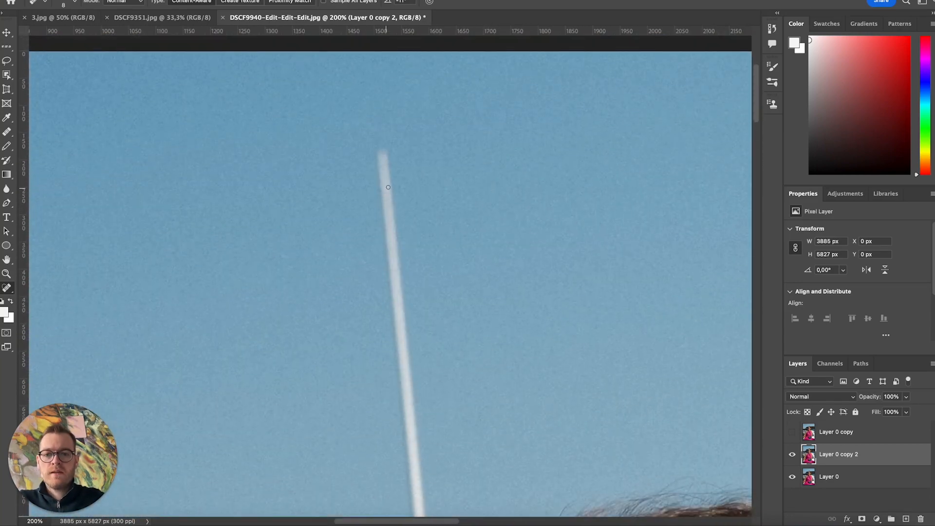
pyautogui.rightClick(8, 289)
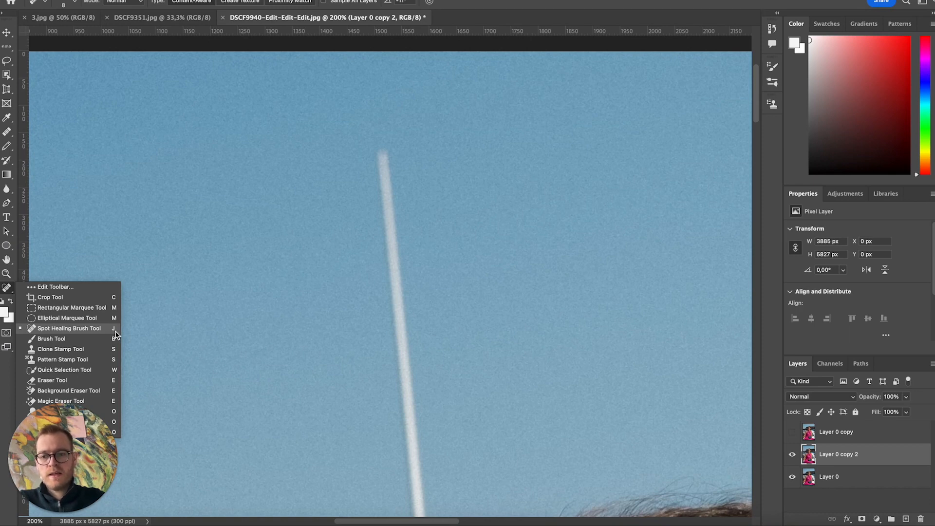
pyautogui.click(493, 5)
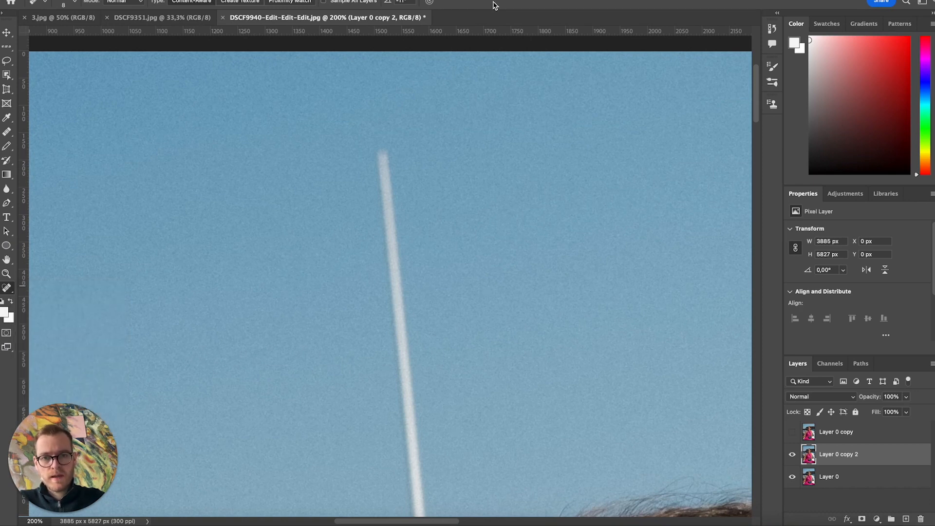
pyautogui.press(']')
pyautogui.press(']')
pyautogui.press(']')
pyautogui.press(']')
pyautogui.press(']')
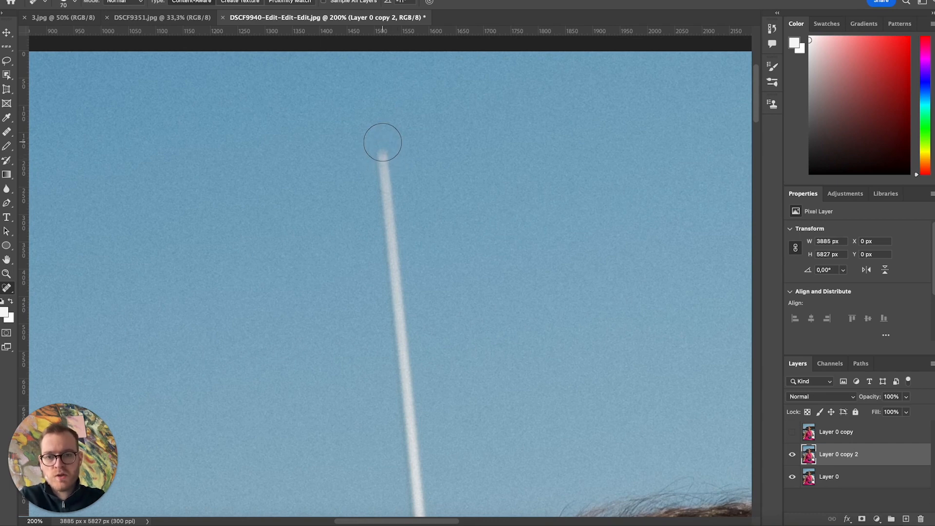
pyautogui.scroll(-2, 384, 142)
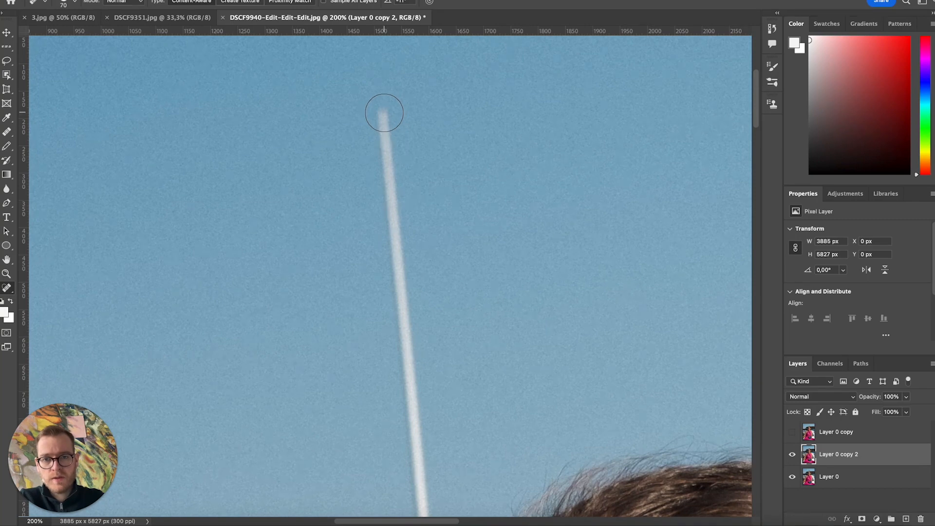
pyautogui.scroll(-2, 384, 112)
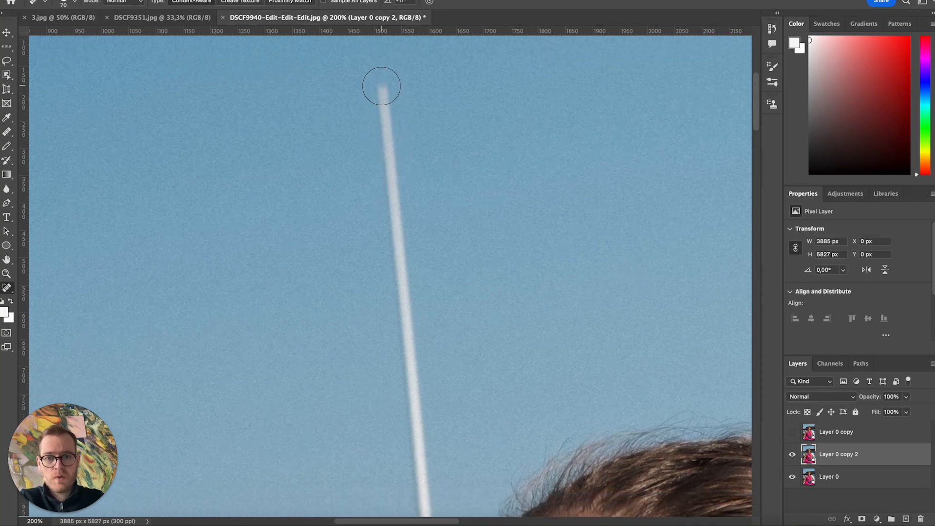
pyautogui.moveTo(382, 89); pyautogui.dragTo(428, 513)
pyautogui.scroll(-6, 483, 260)
pyautogui.scroll(-7, 472, 255)
pyautogui.scroll(-9, 437, 159)
pyautogui.moveTo(425, 157); pyautogui.dragTo(426, 210)
pyautogui.click(424, 204)
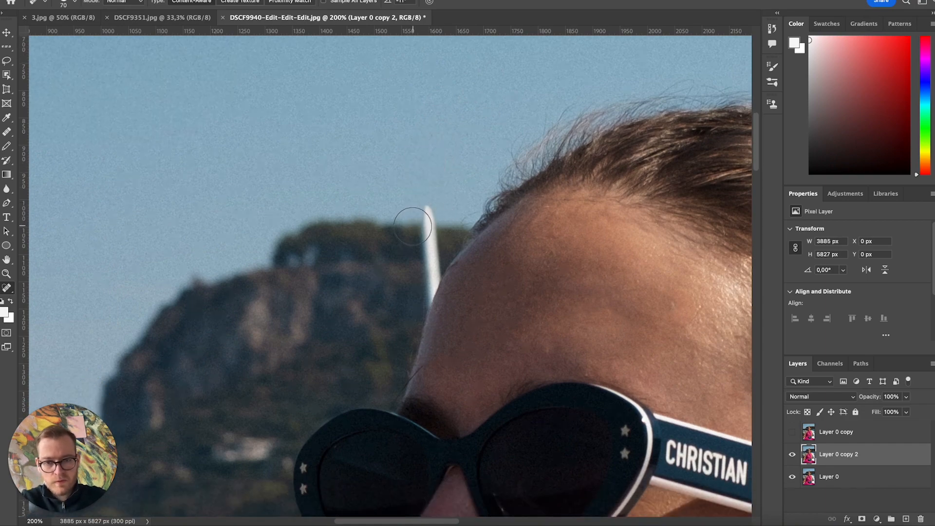
# Step: Remove the pole section in front of the wooded hill beside the forehead with the Spot Healing Brush at 40 px
pyautogui.hotkey('ctrl', '+')
pyautogui.press('[')
pyautogui.press('[')
pyautogui.press('[')
pyautogui.press('[')
pyautogui.moveTo(461, 152)
pyautogui.mouseDown()
pyautogui.moveTo(466, 268)
pyautogui.moveTo(420, 371)
pyautogui.mouseUp()
pyautogui.click(485, 225)
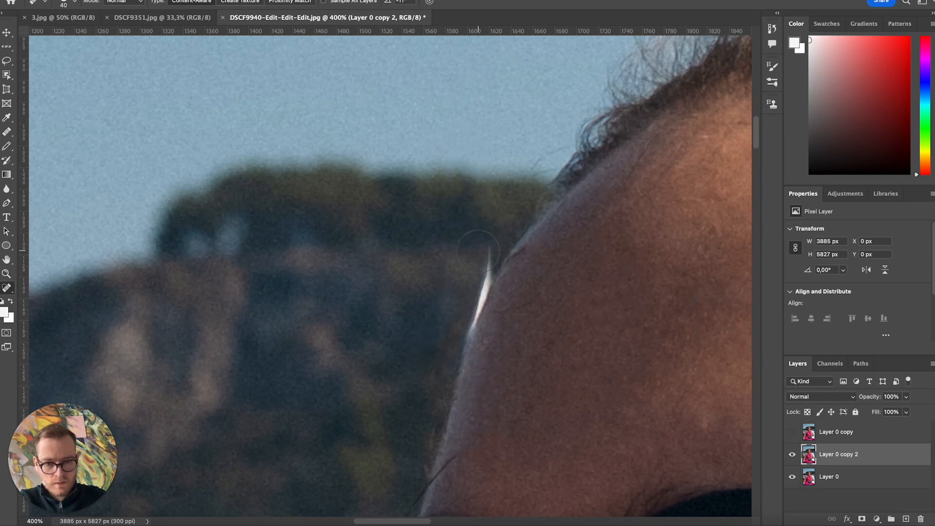
# Step: Try to heal the remaining white sliver along the forehead edge with a 15 px Spot Healing Brush, then undo the strokes
pyautogui.press('[')
pyautogui.press('[')
pyautogui.press('[')
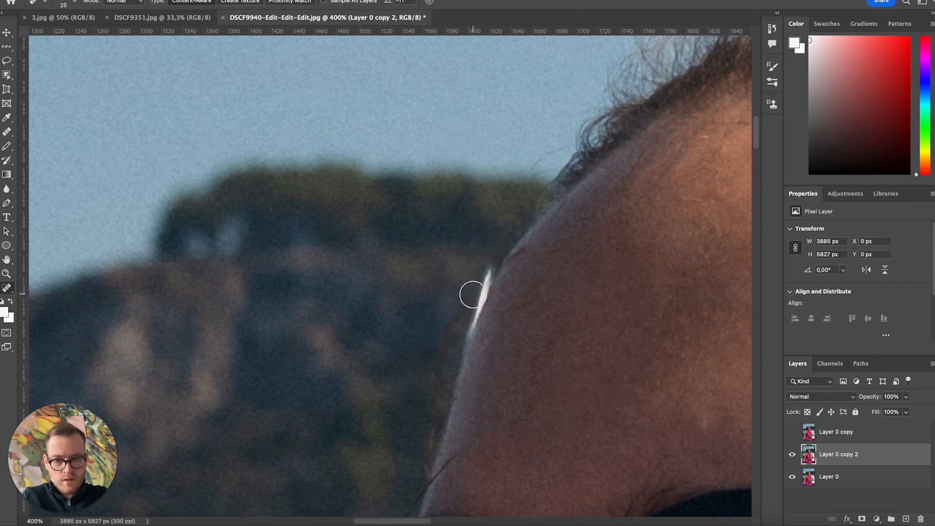
pyautogui.hscroll(2, 473, 285)
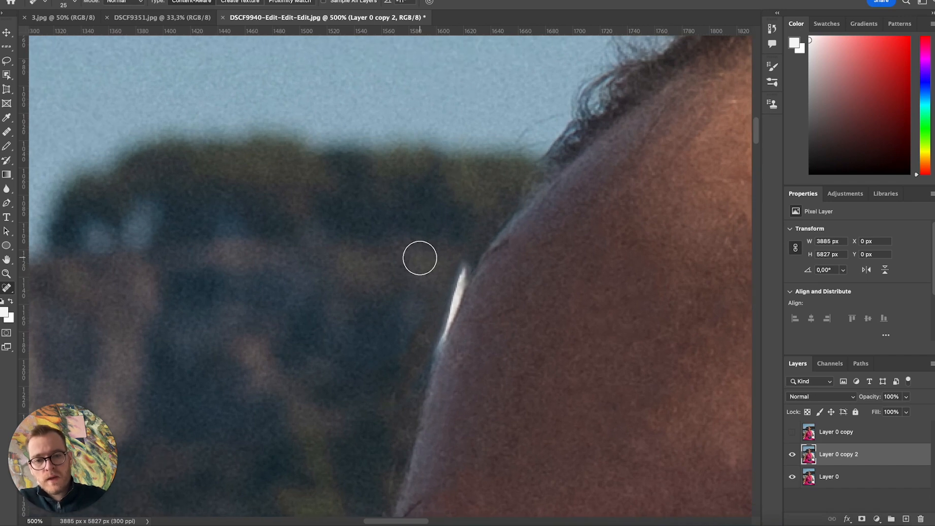
pyautogui.scroll(1, 417, 256)
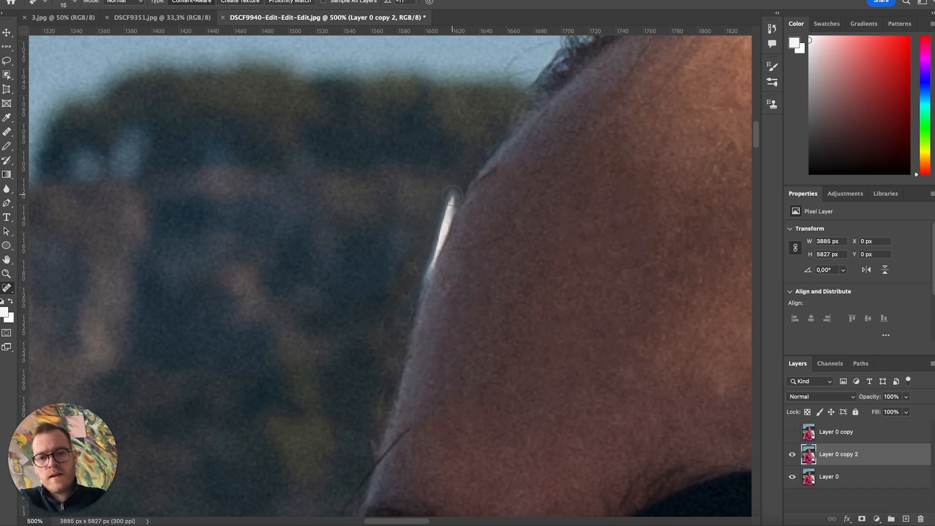
pyautogui.moveTo(450, 208); pyautogui.dragTo(422, 260)
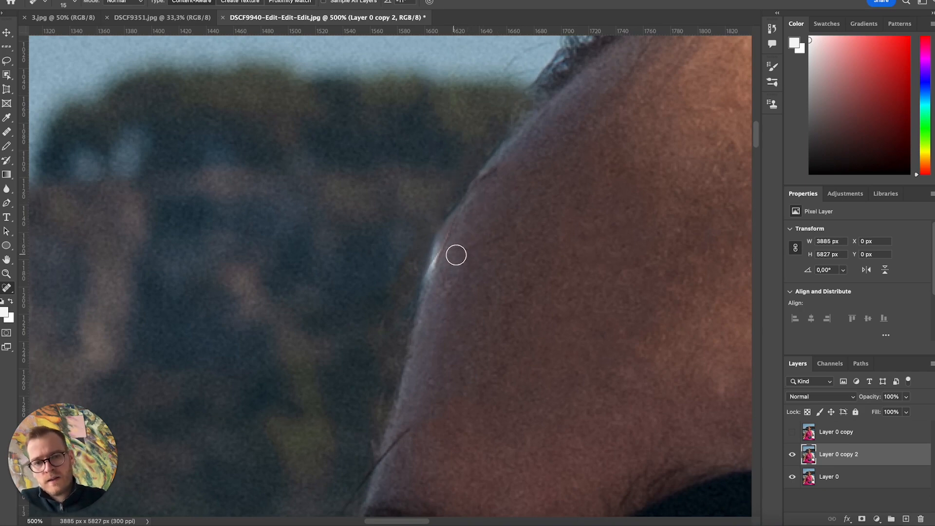
pyautogui.press('super+z')
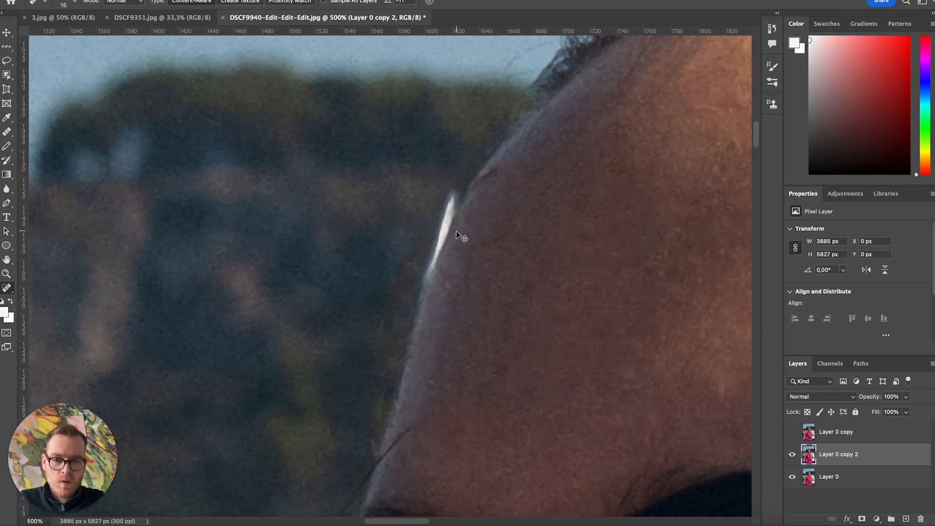
pyautogui.moveTo(453, 195)
pyautogui.mouseDown()
pyautogui.moveTo(440, 218)
pyautogui.moveTo(452, 199)
pyautogui.moveTo(426, 250)
pyautogui.mouseUp()
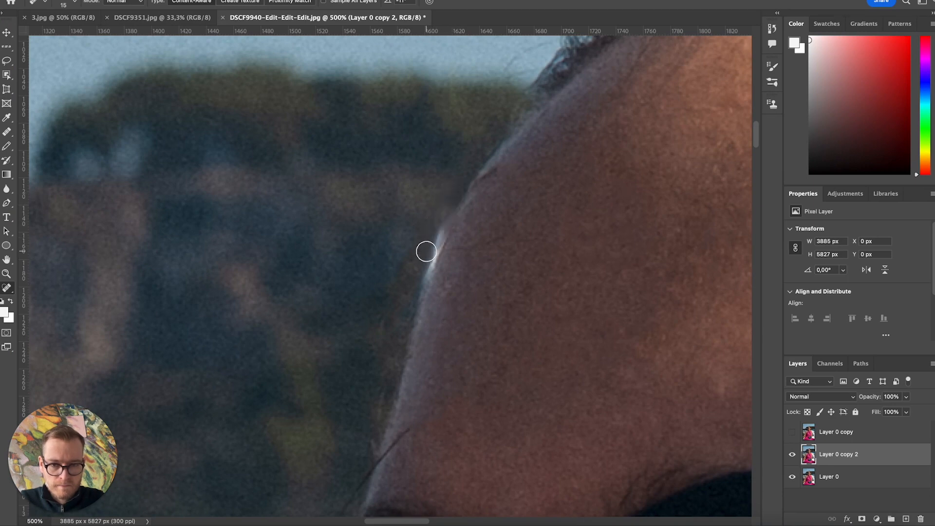
pyautogui.click(430, 238)
pyautogui.click(428, 248)
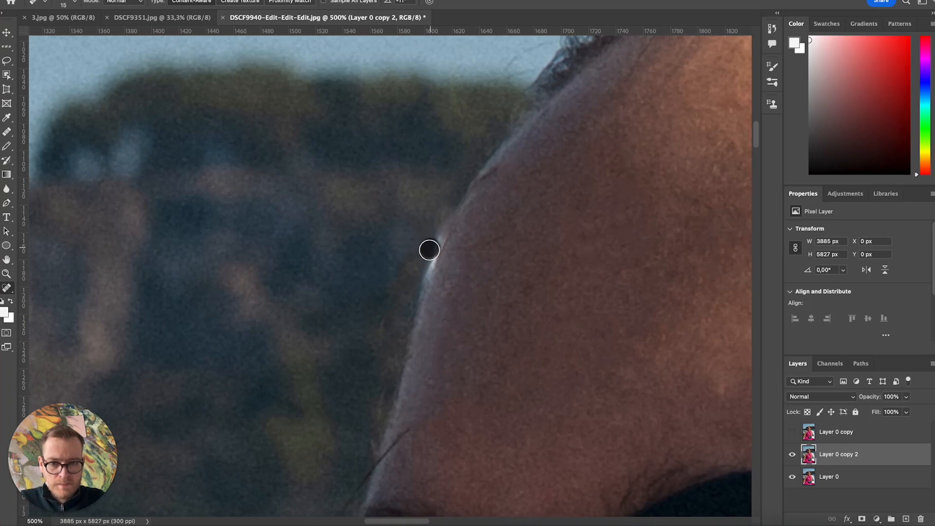
pyautogui.moveTo(443, 211)
pyautogui.mouseDown()
pyautogui.moveTo(426, 245)
pyautogui.moveTo(431, 237)
pyautogui.mouseUp()
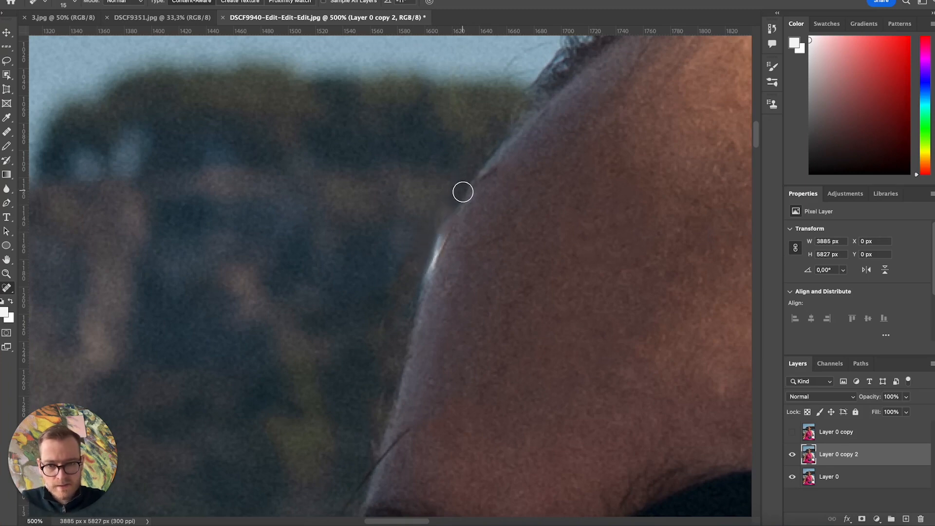
pyautogui.press('super+z')
pyautogui.press('super+z')
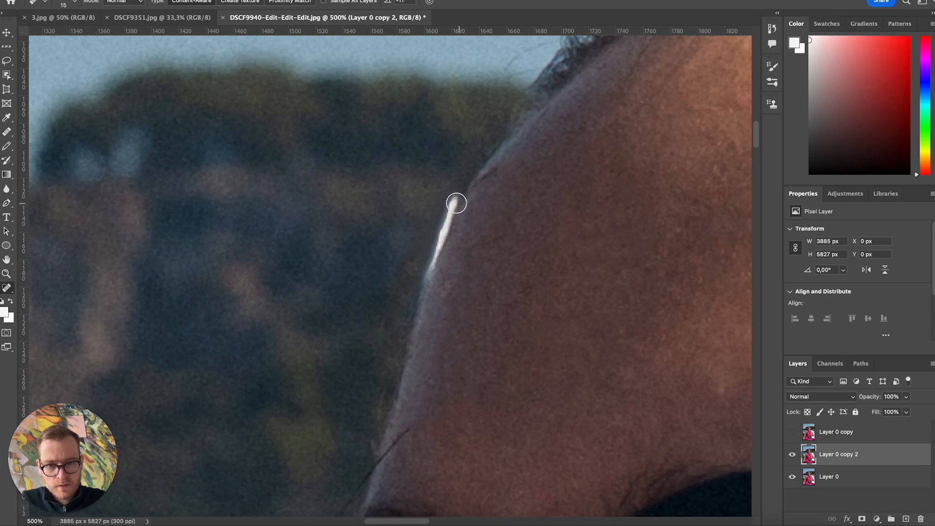
# Step: Try healing the white sliver with the Spot Healing Brush at 25 px and again at 15 px, undoing the attempts
pyautogui.press(']')
pyautogui.moveTo(449, 181)
pyautogui.mouseDown()
pyautogui.moveTo(419, 251)
pyautogui.moveTo(411, 190)
pyautogui.moveTo(453, 163)
pyautogui.mouseUp()
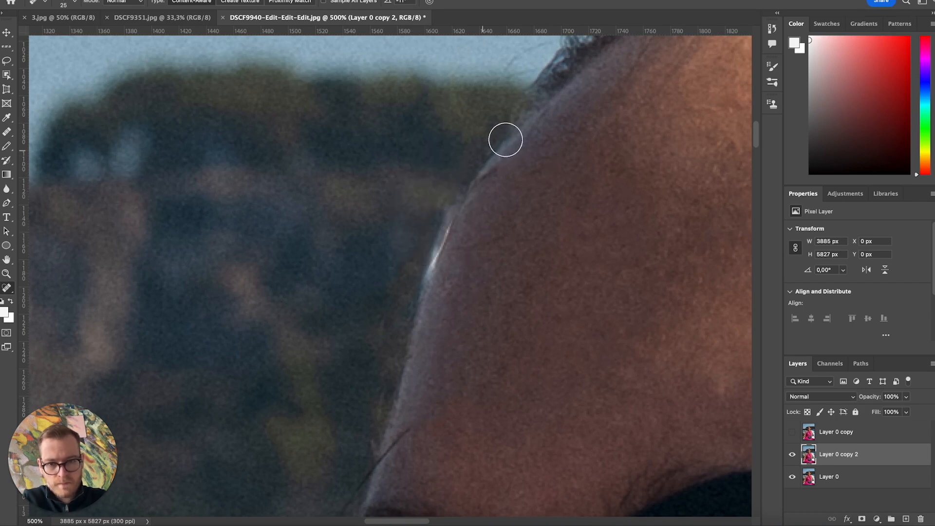
pyautogui.hotkey('ctrl', 'z')
pyautogui.click(444, 197)
pyautogui.press('[')
pyautogui.click(451, 195)
pyautogui.moveTo(451, 195); pyautogui.dragTo(423, 266)
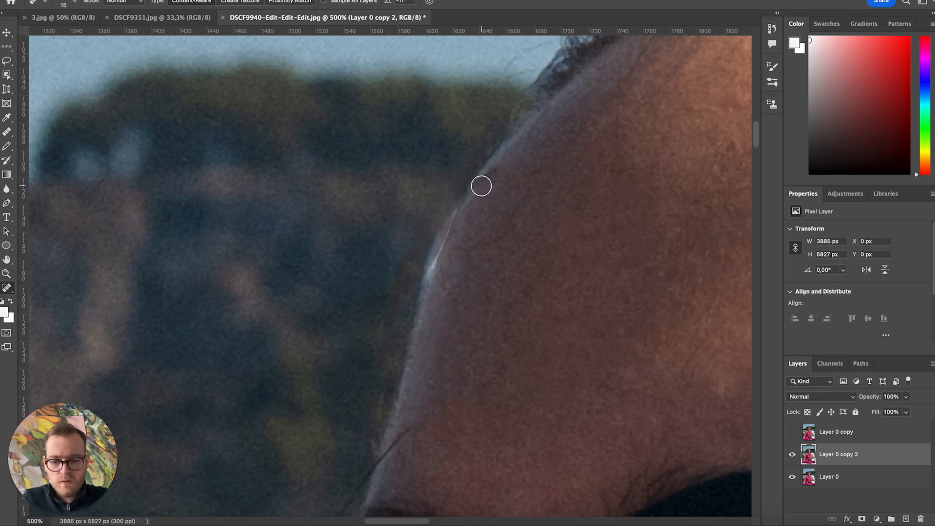
pyautogui.hotkey('ctrl', 'z')
pyautogui.click(454, 195)
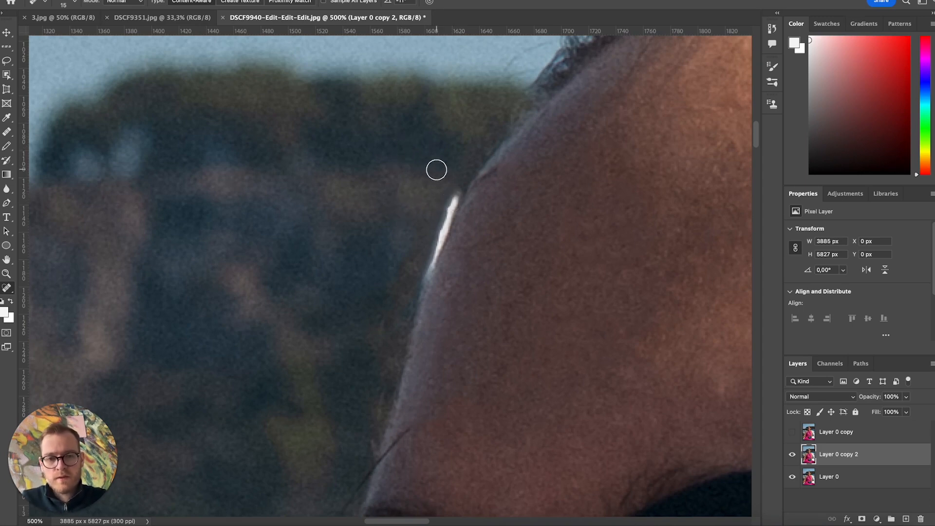
# Step: Cover the white sliver beside the forehead with hill texture using the Clone Stamp at 25 px
pyautogui.rightClick(10, 291)
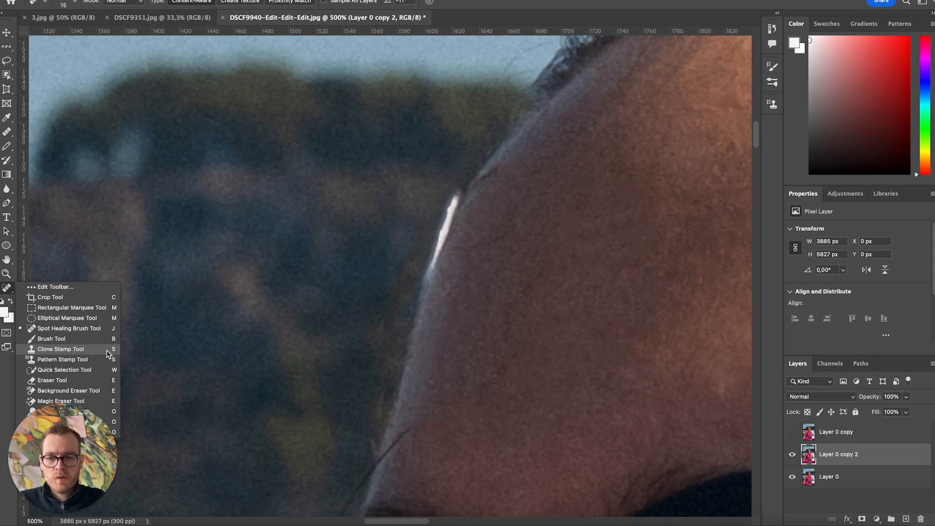
pyautogui.click(60, 349)
pyautogui.press(']')
pyautogui.press(']')
pyautogui.press(']')
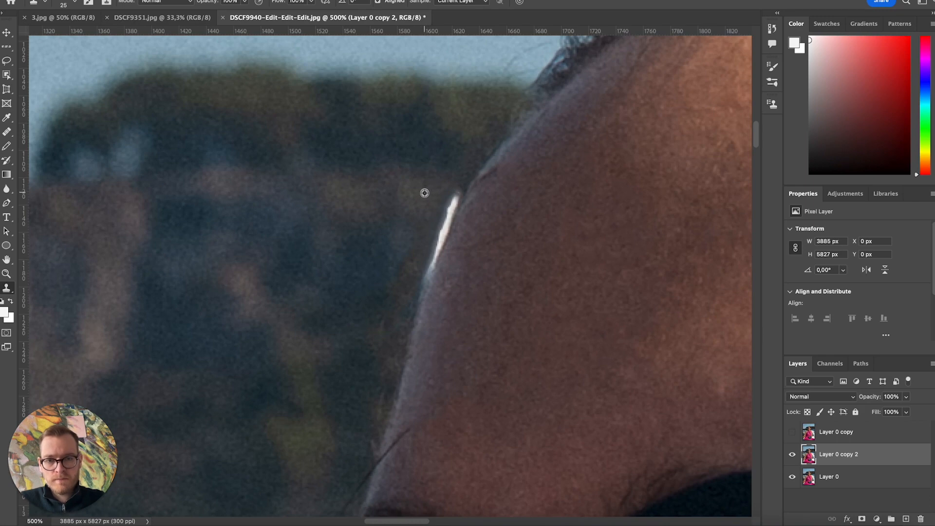
pyautogui.moveTo(449, 189); pyautogui.dragTo(423, 256)
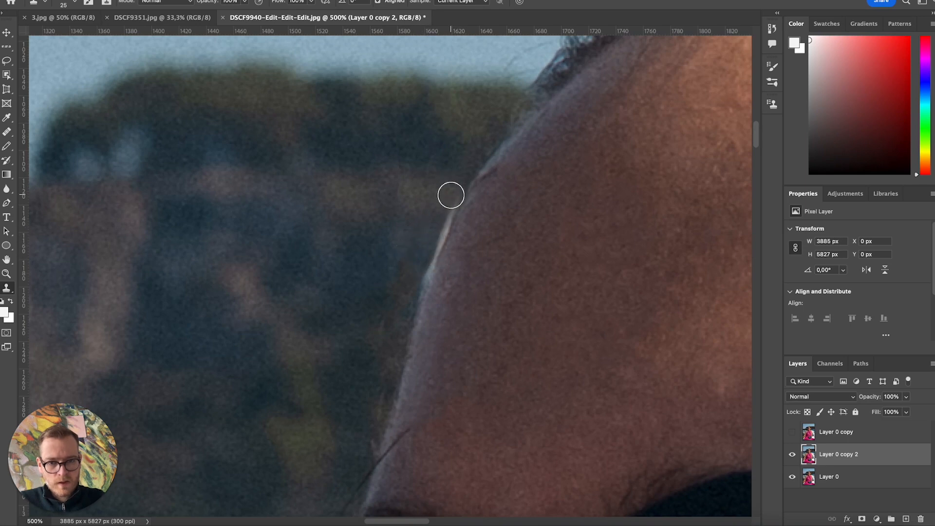
pyautogui.moveTo(448, 202); pyautogui.dragTo(412, 272)
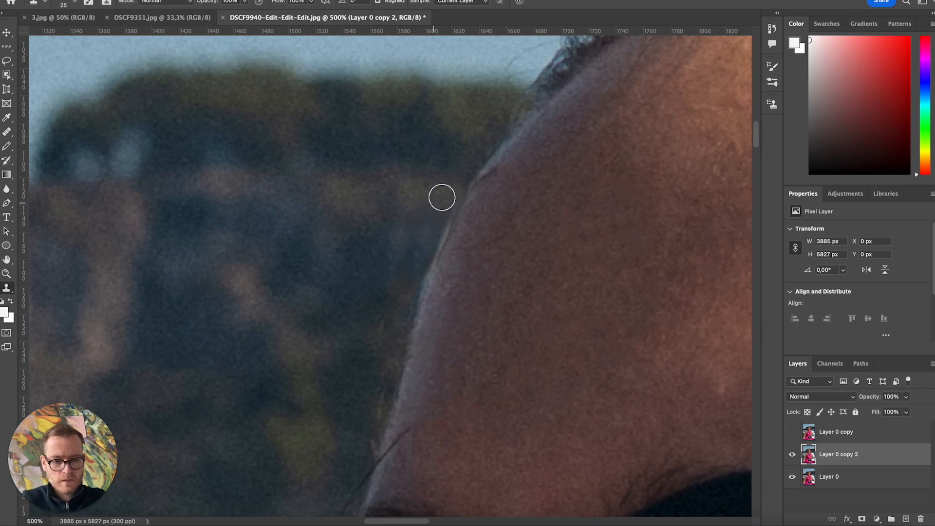
# Step: Clean up the forehead's outline with the Clone Stamp at 10 px, sampling the adjacent hill background
pyautogui.keyDown('alt'); pyautogui.click(446, 196); pyautogui.keyUp('alt')
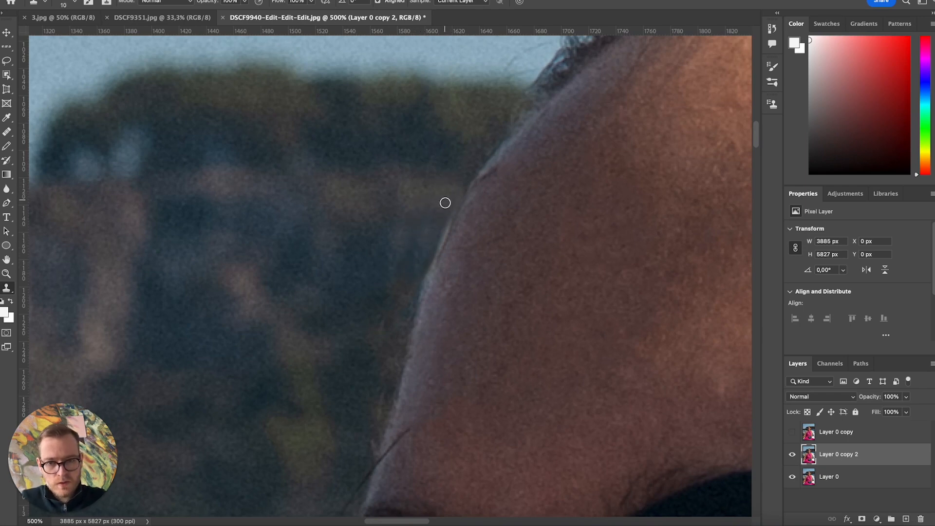
pyautogui.moveTo(456, 198); pyautogui.dragTo(411, 302)
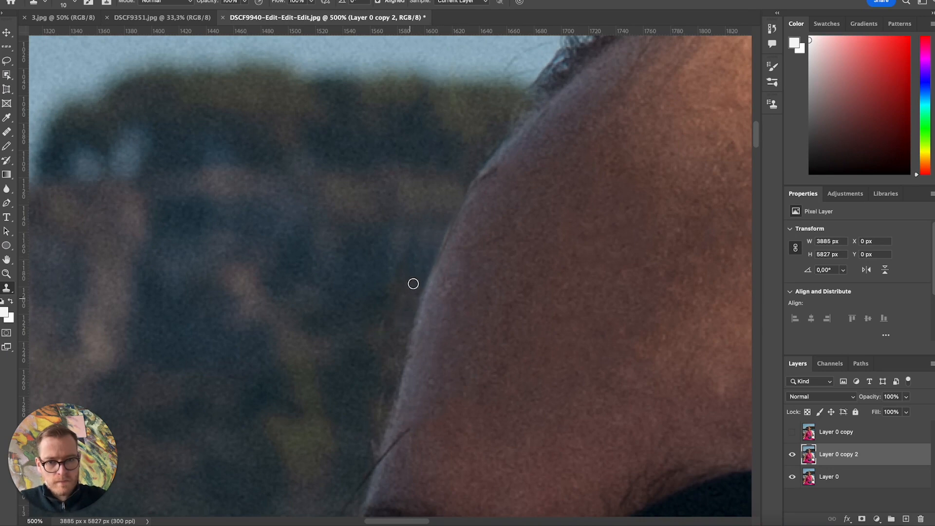
pyautogui.moveTo(425, 270); pyautogui.dragTo(407, 305)
pyautogui.moveTo(451, 201); pyautogui.dragTo(463, 181)
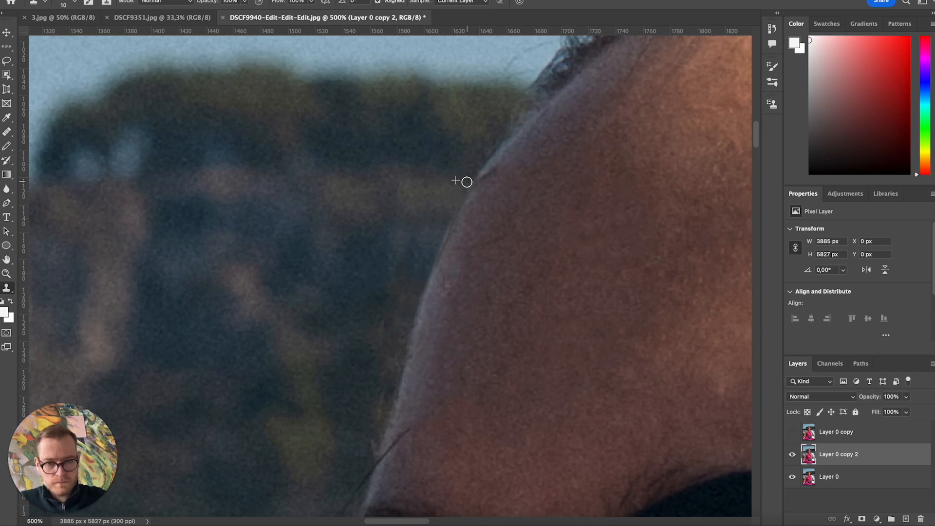
pyautogui.scroll(-3, 516, 202)
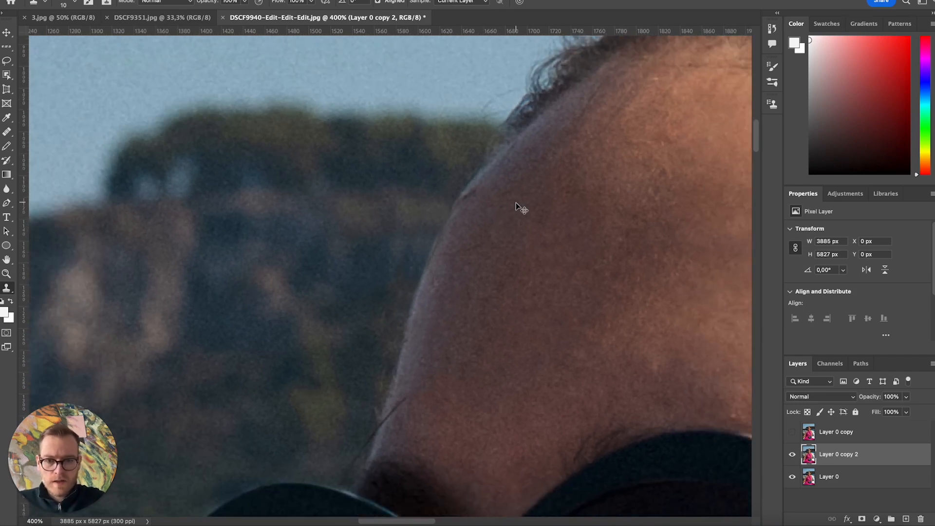
# Step: Compare the portrait before and after the pole removal by hiding and reshowing Layer 0 copy 2 at 50% zoom
pyautogui.scroll(-2, 516, 204)
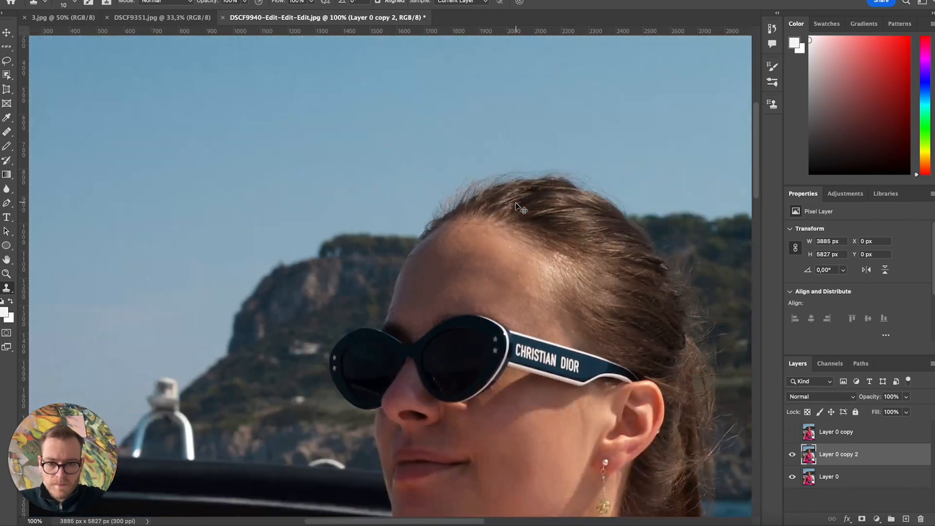
pyautogui.scroll(-1, 516, 203)
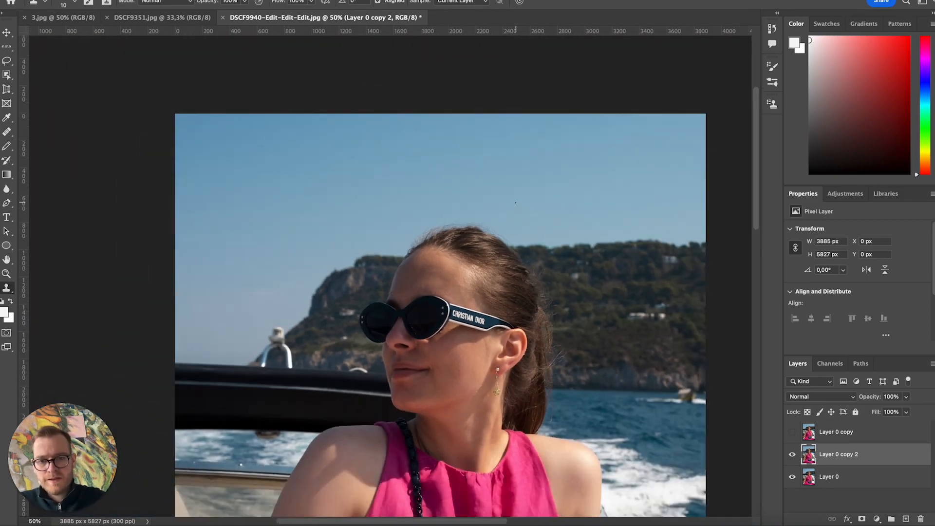
pyautogui.scroll(-2, 467, 196)
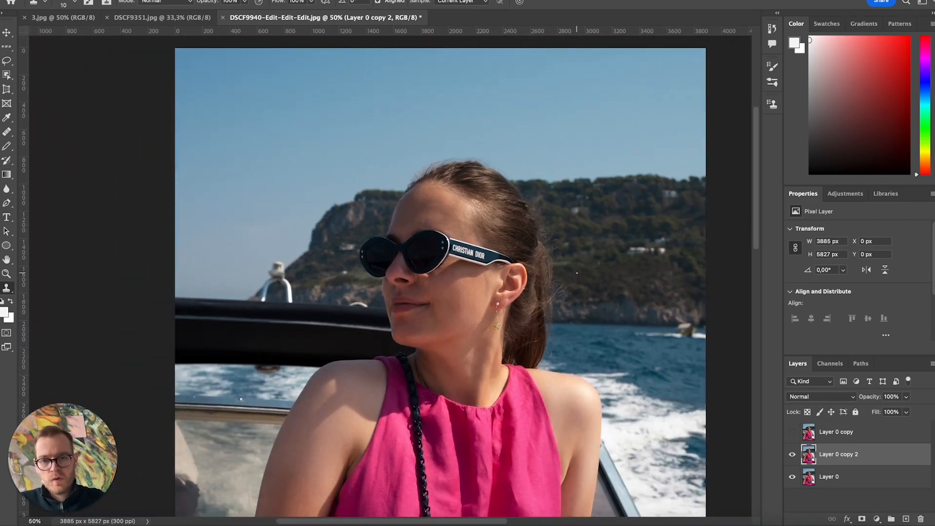
pyautogui.click(793, 455)
pyautogui.click(792, 455)
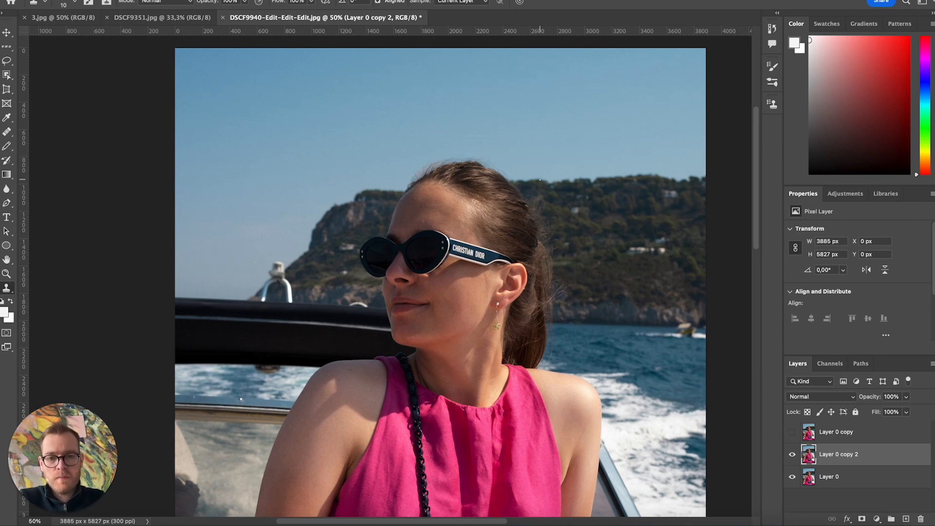
pyautogui.scroll(-5, 540, 180)
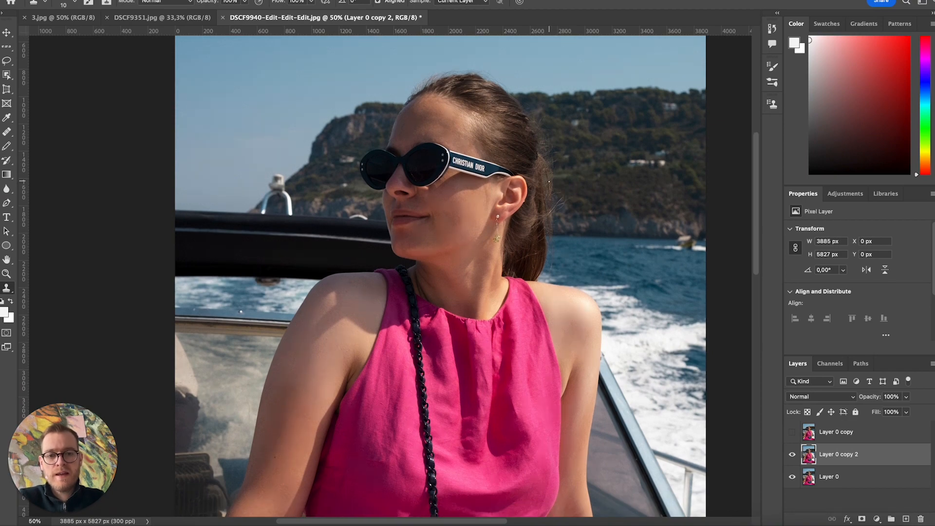
pyautogui.scroll(2, 502, 132)
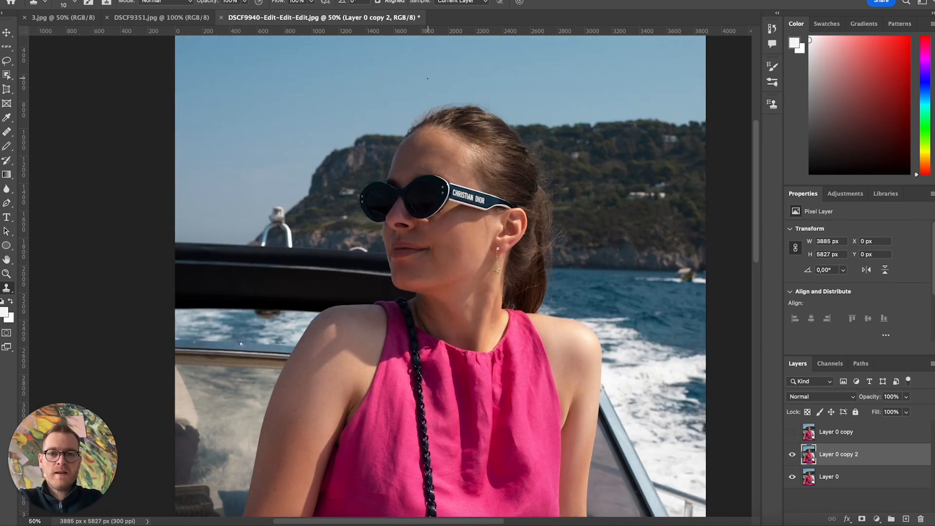